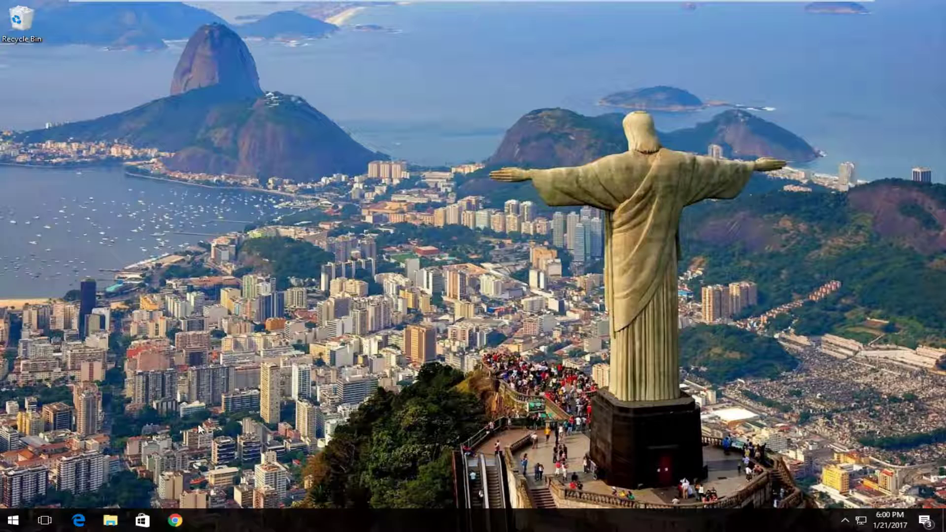
# - Search the Start menu for regedit and run it as administrator
pyautogui.click(13, 520)
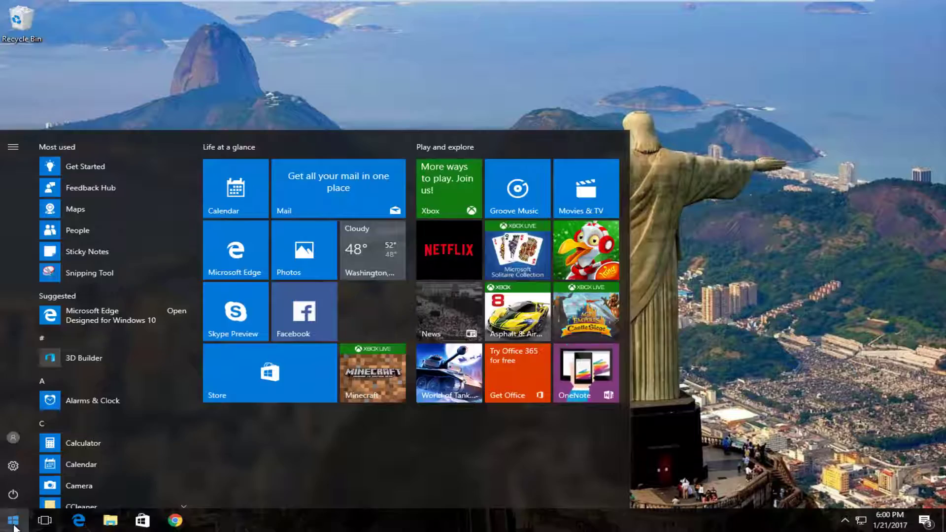
pyautogui.click(13, 521)
pyautogui.click(13, 520)
pyautogui.write('regedit')
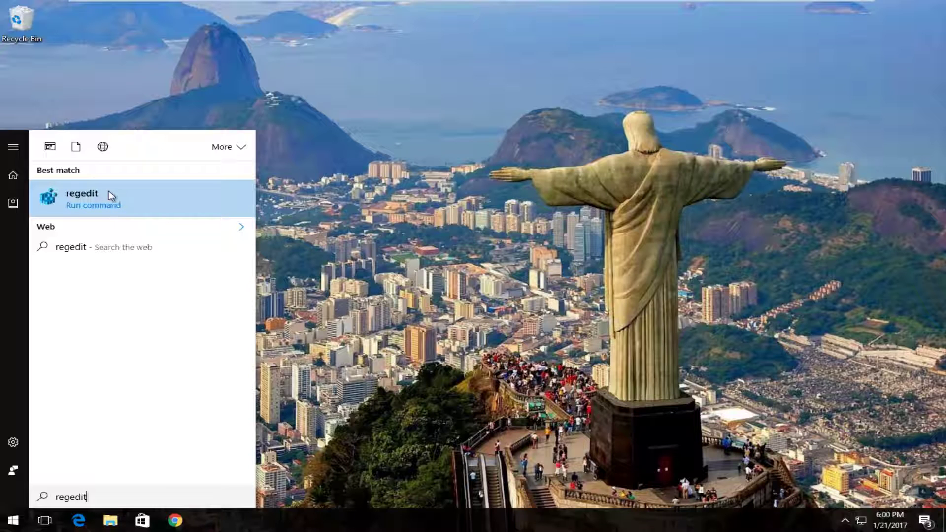
pyautogui.rightClick(115, 199)
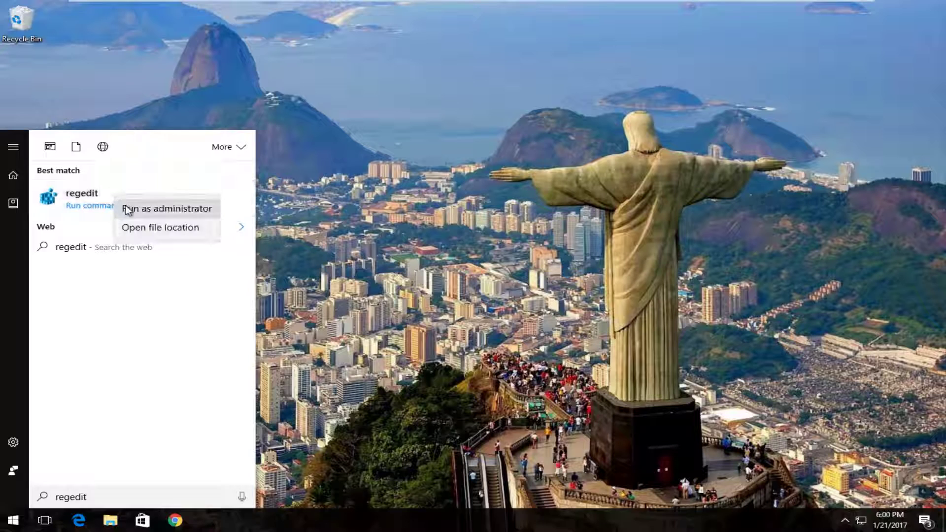
pyautogui.click(163, 212)
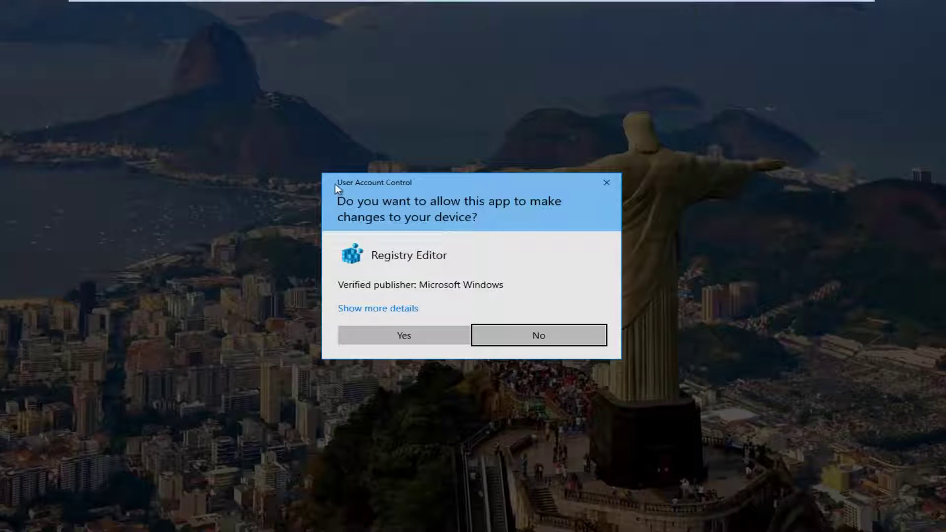
# - Allow the UAC prompt and expand HKEY_LOCAL_MACHINE > SYSTEM > CurrentControlSet > Control in the tree
pyautogui.click(380, 337)
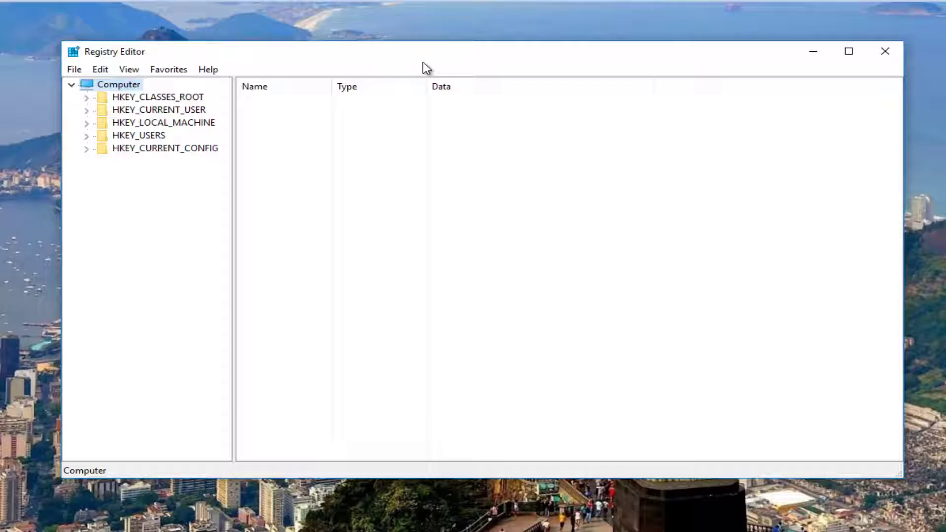
pyautogui.click(87, 123)
pyautogui.moveTo(234, 118); pyautogui.dragTo(298, 123)
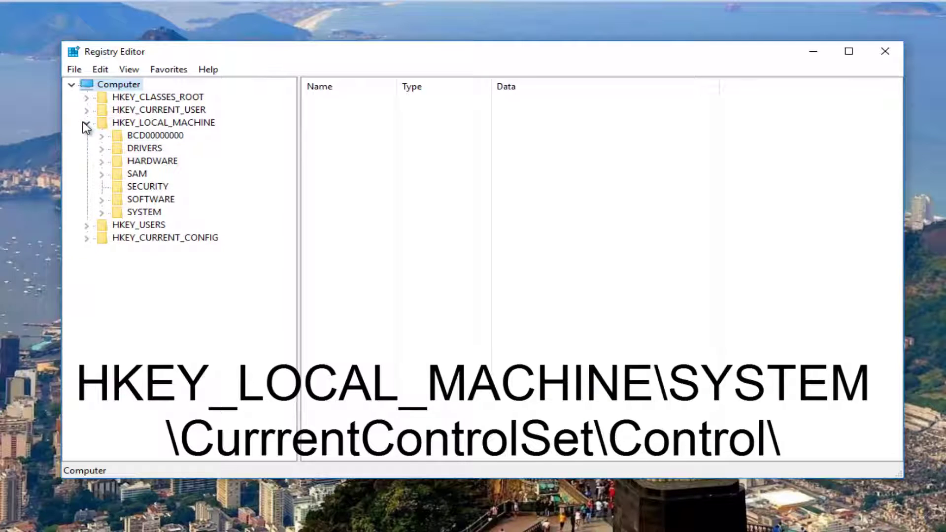
pyautogui.click(101, 213)
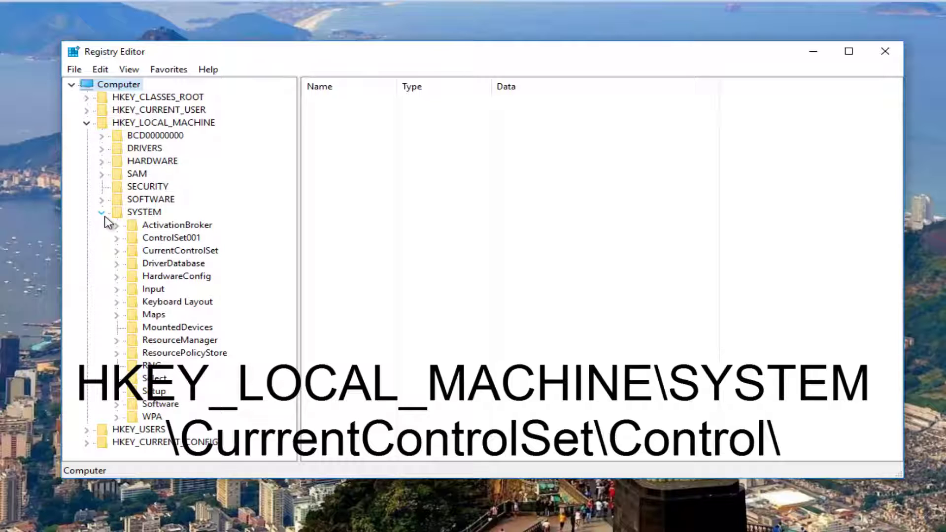
pyautogui.click(116, 252)
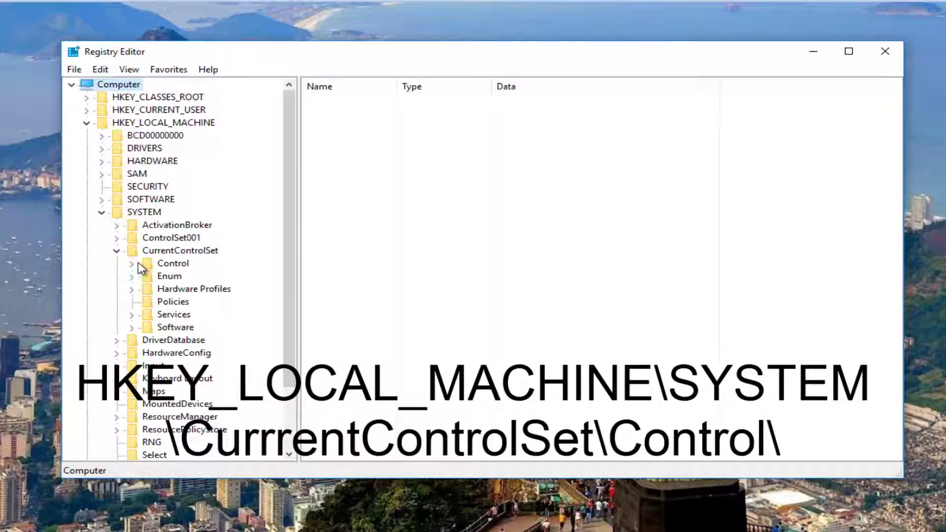
pyautogui.click(133, 263)
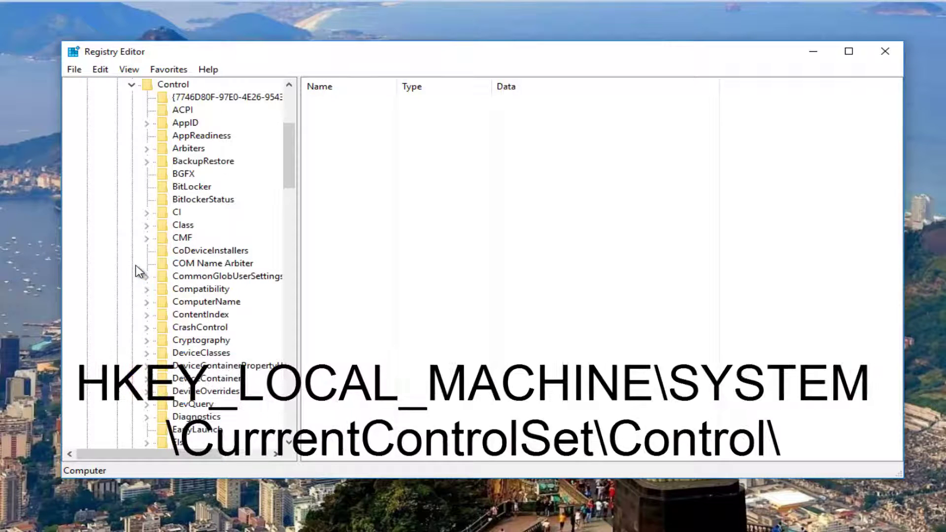
pyautogui.scroll(5, 140, 271)
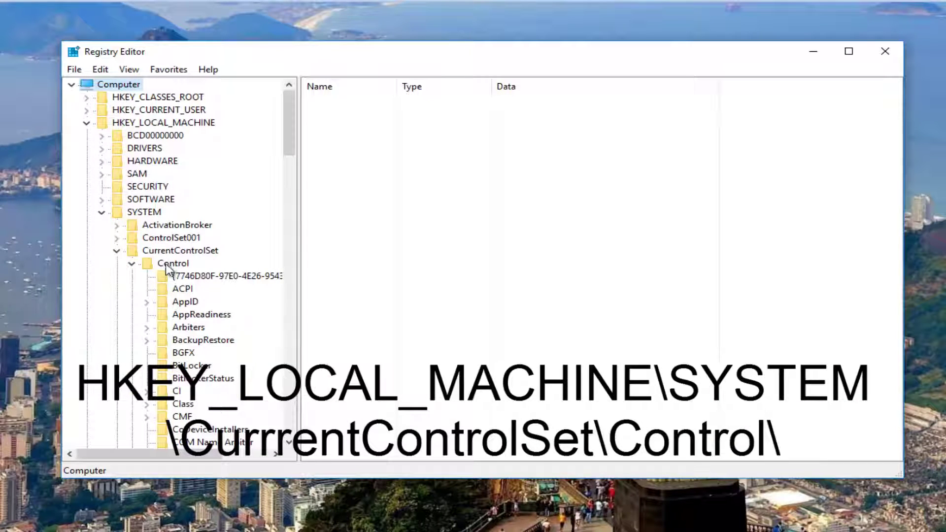
# - Add a new subkey named StorageDevicePolicies under the Control key
pyautogui.click(168, 265)
pyautogui.rightClick(168, 266)
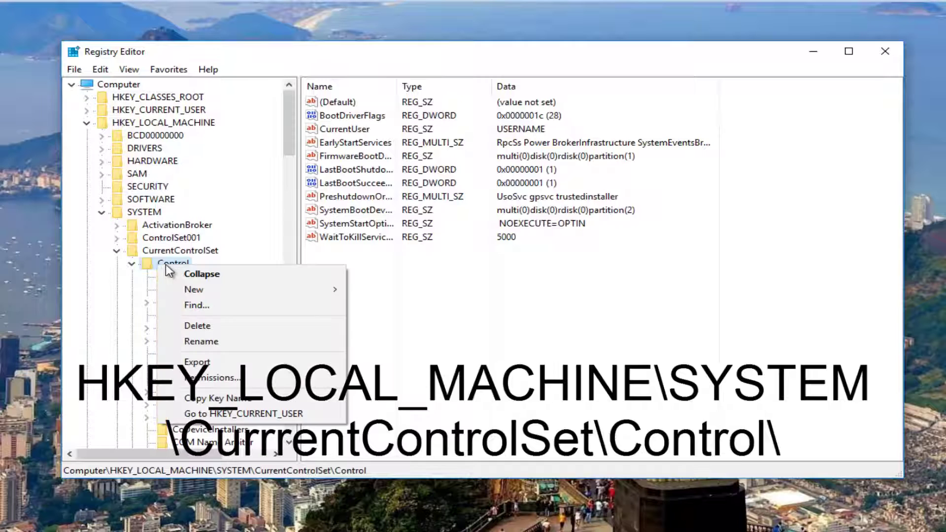
pyautogui.moveTo(194, 290)
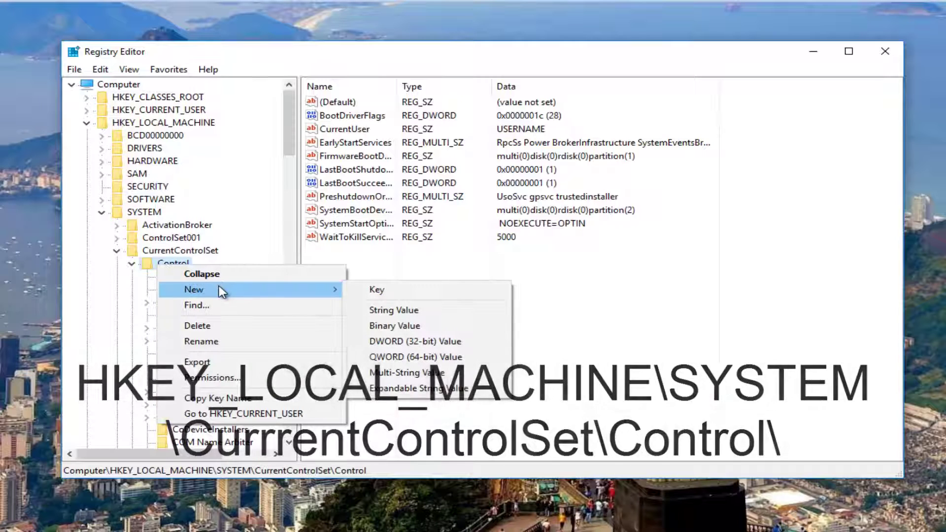
pyautogui.click(376, 292)
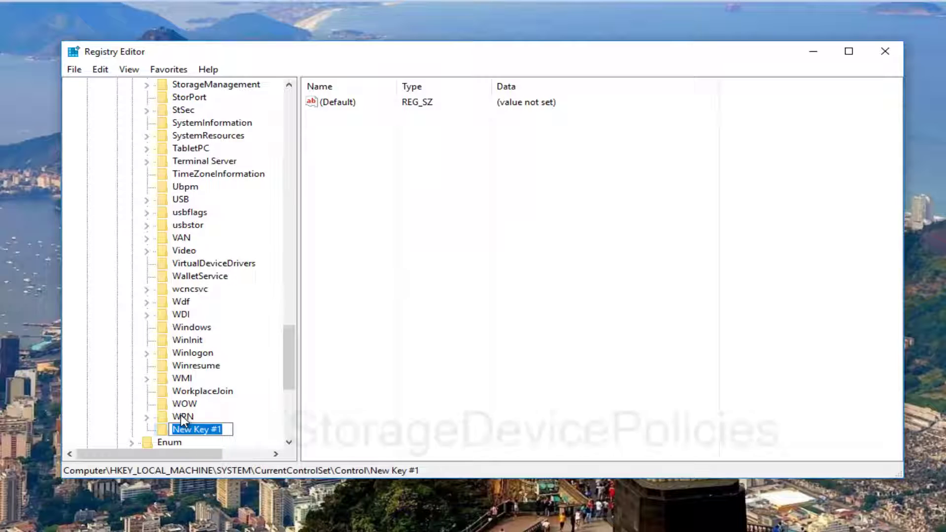
pyautogui.write('S')
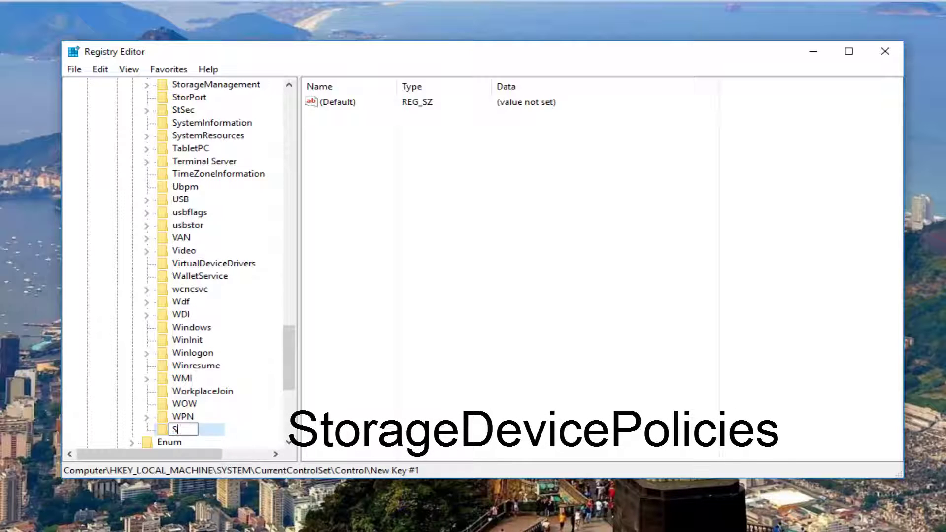
pyautogui.write('torageDevice')
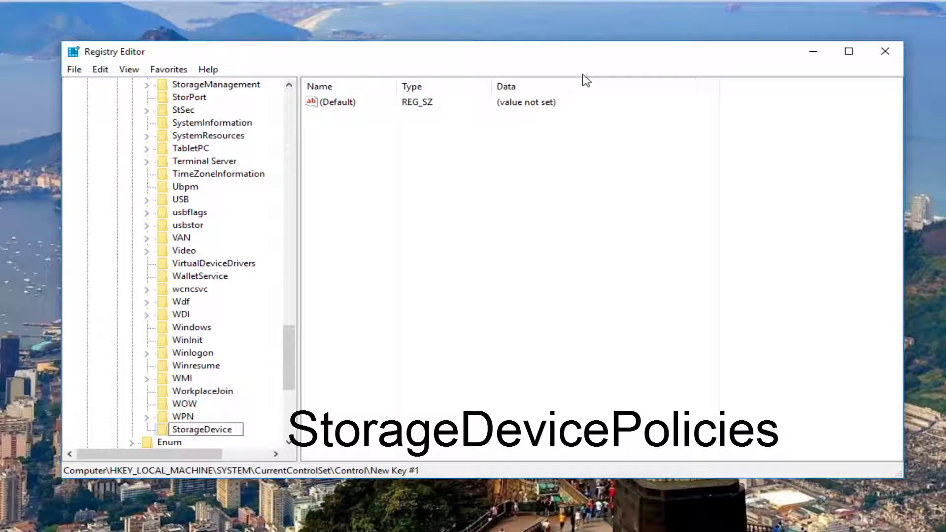
pyautogui.write('Policies')
pyautogui.press('Return')
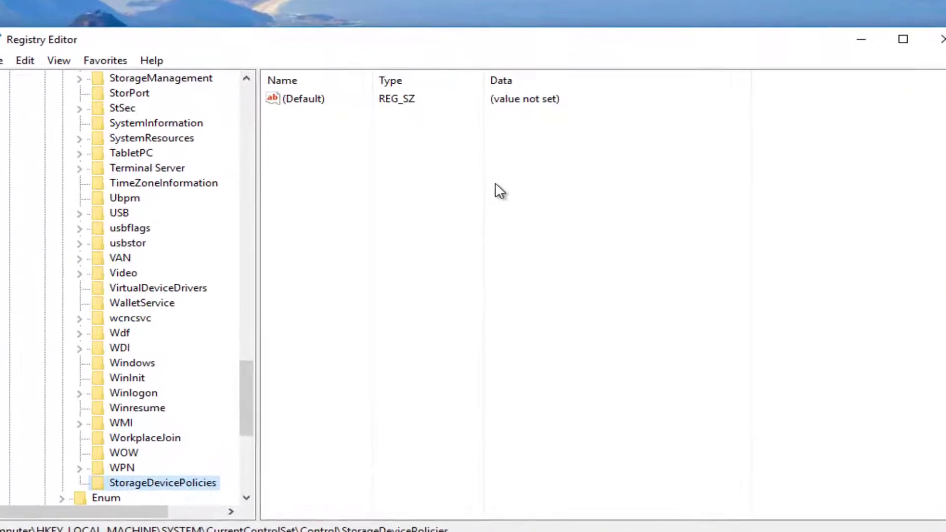
# - Create a DWORD (32-bit) value named WriteProtect in StorageDevicePolicies
pyautogui.click(315, 132)
pyautogui.rightClick(244, 128)
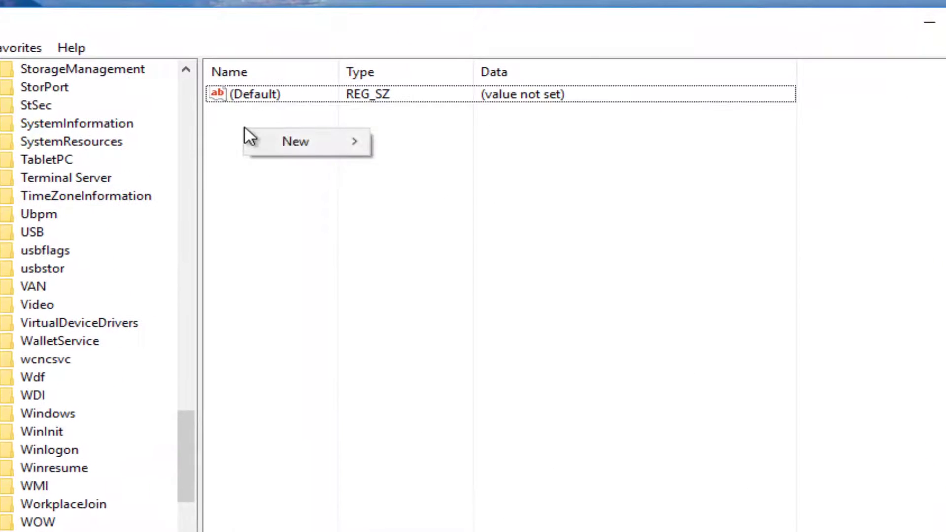
pyautogui.moveTo(296, 149)
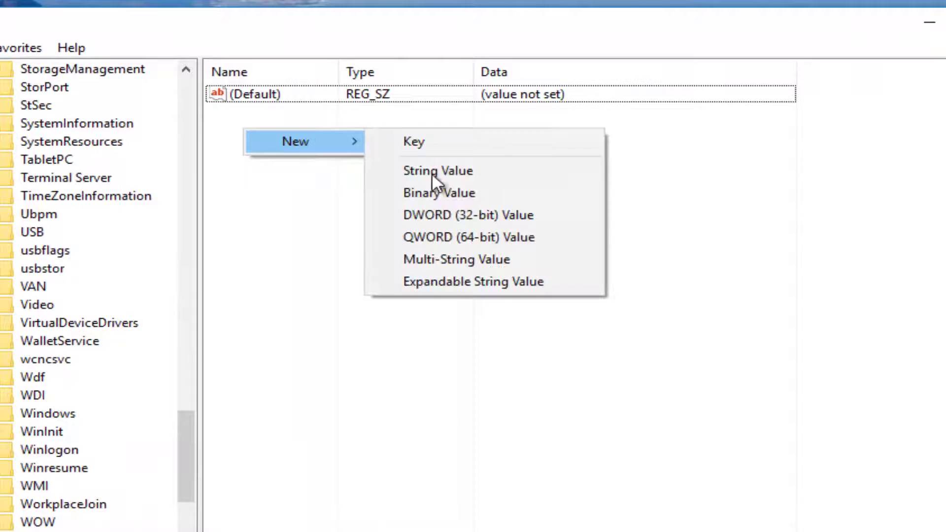
pyautogui.click(445, 212)
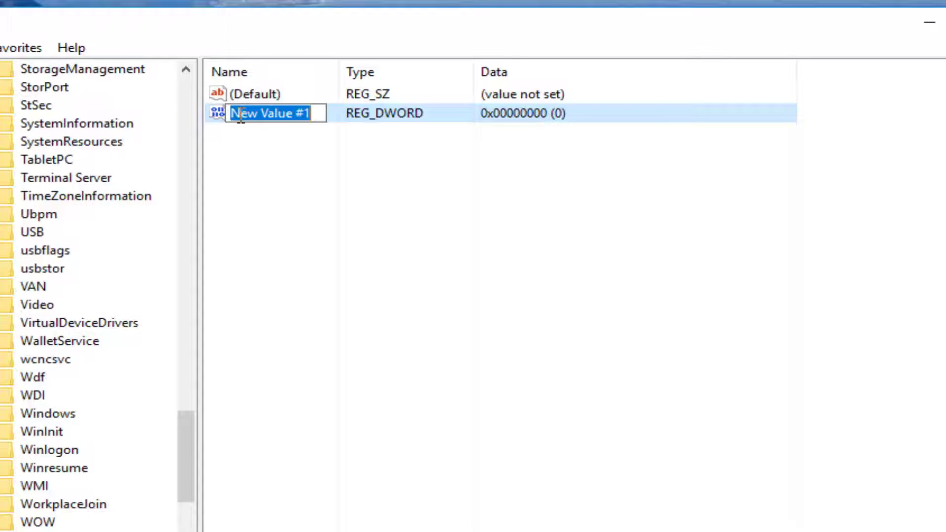
pyautogui.write('WritePro')
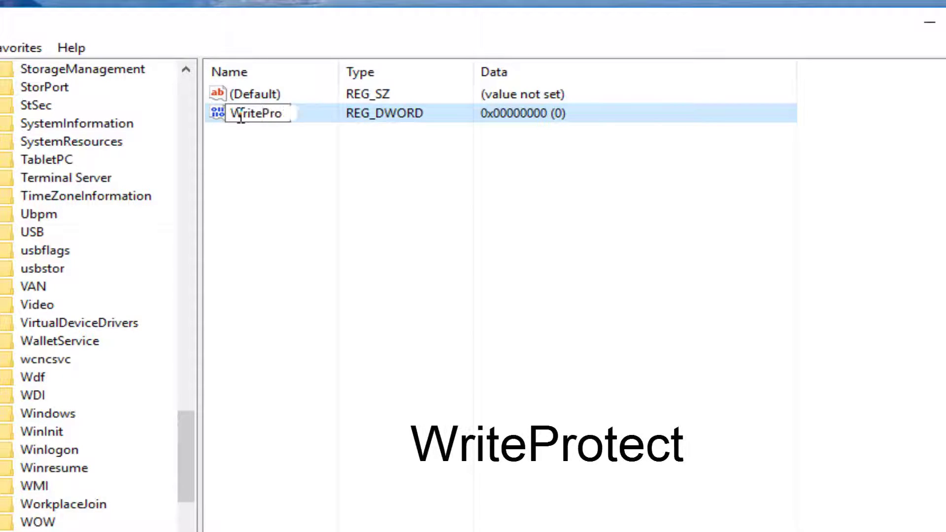
pyautogui.write('tect')
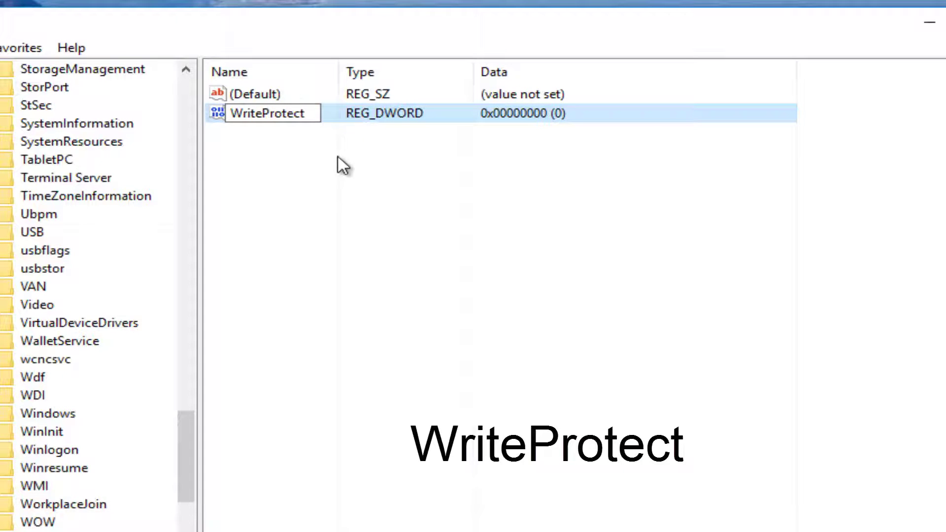
pyautogui.press('Return')
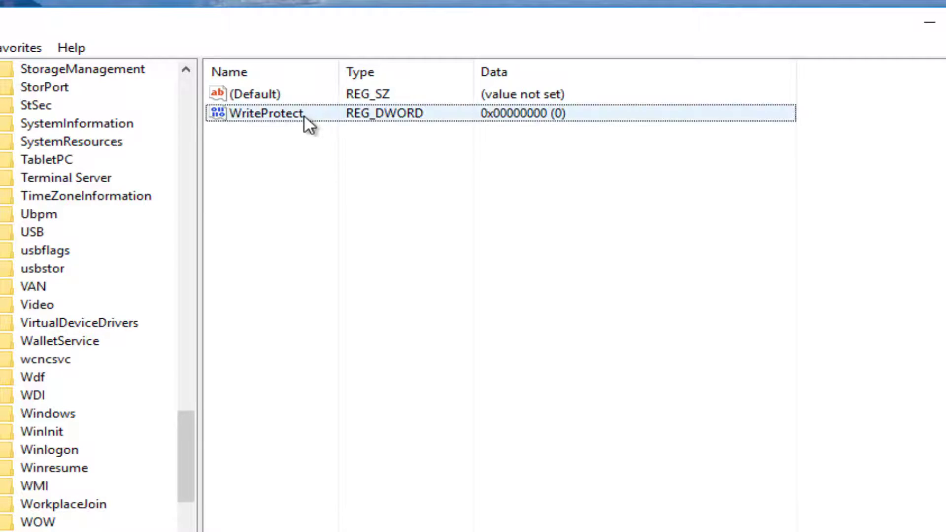
# - Set WriteProtect's value data to 0 and confirm the edit
pyautogui.doubleClick(272, 115)
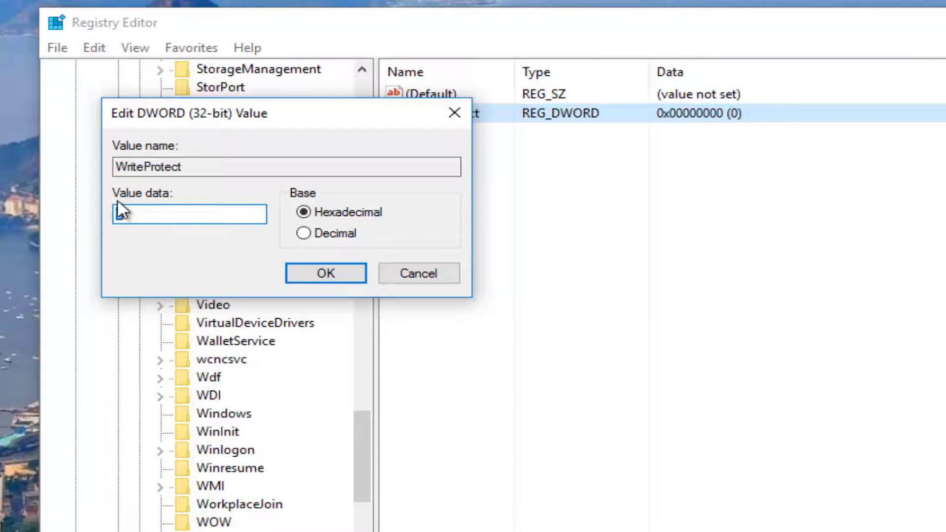
pyautogui.write('0')
pyautogui.click(323, 274)
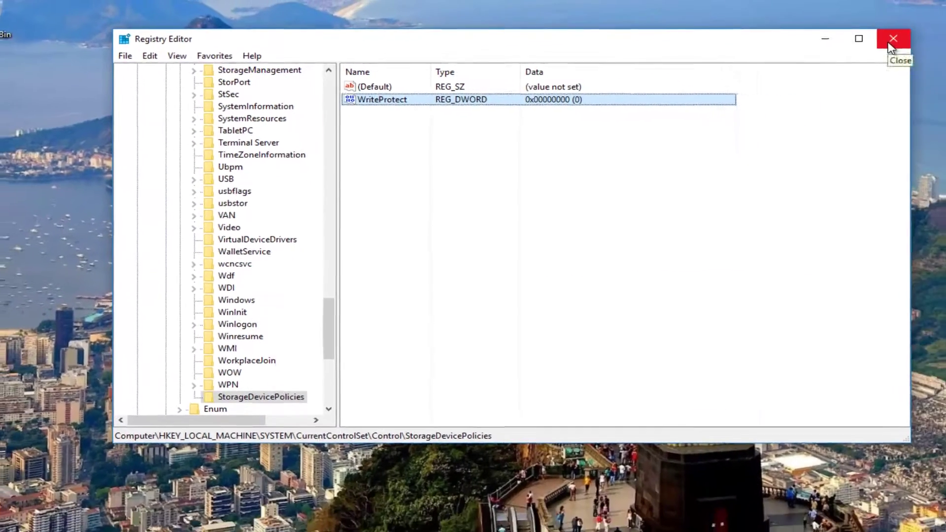
pyautogui.click(942, 35)
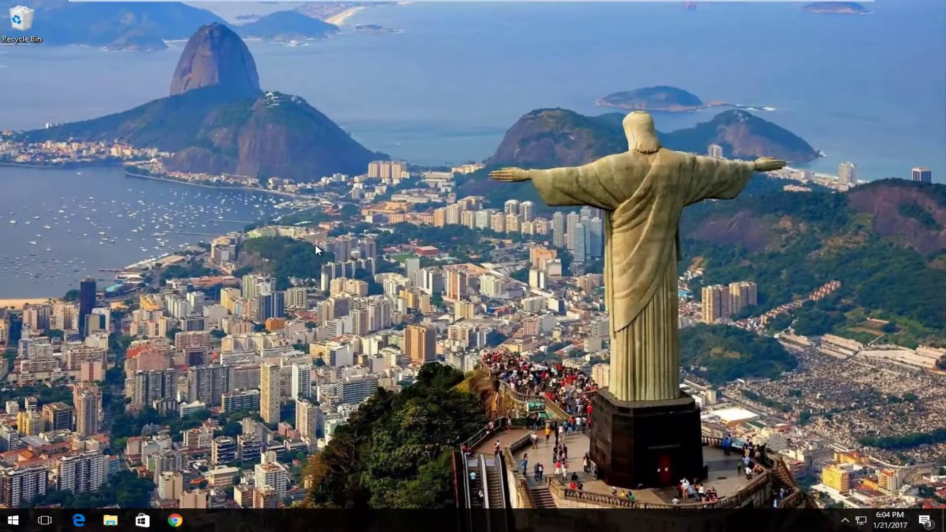